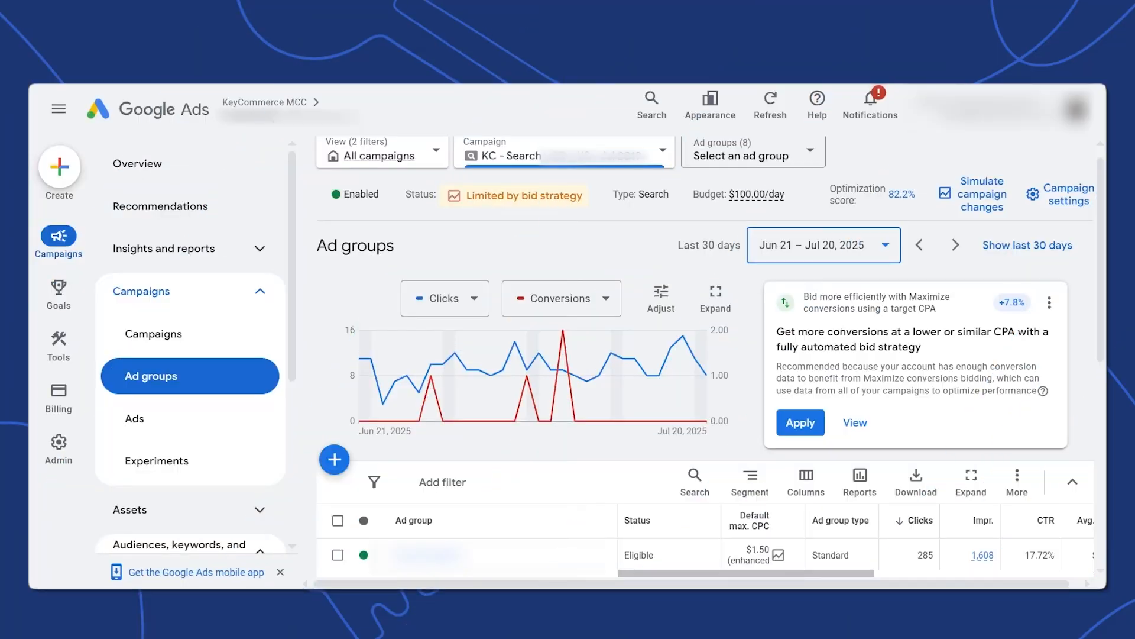
Step: Bring up the date range choices for the campaign report
left_click(857, 245)
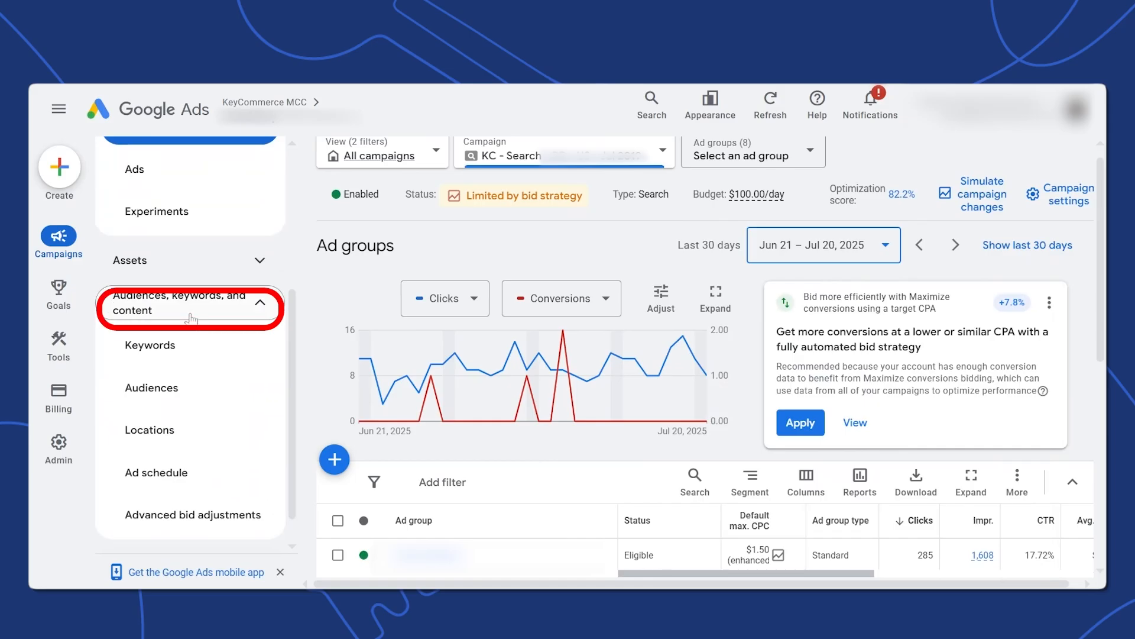
Step: Show the Keywords report for the search campaign's ad groups
left_click(176, 348)
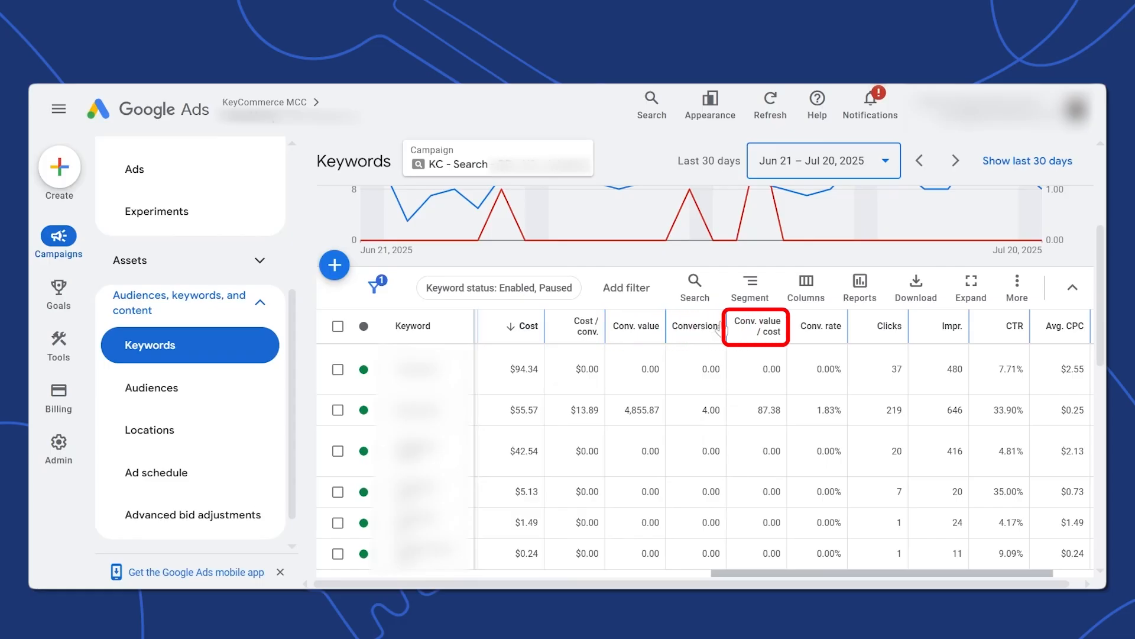
mouse_move(696, 325)
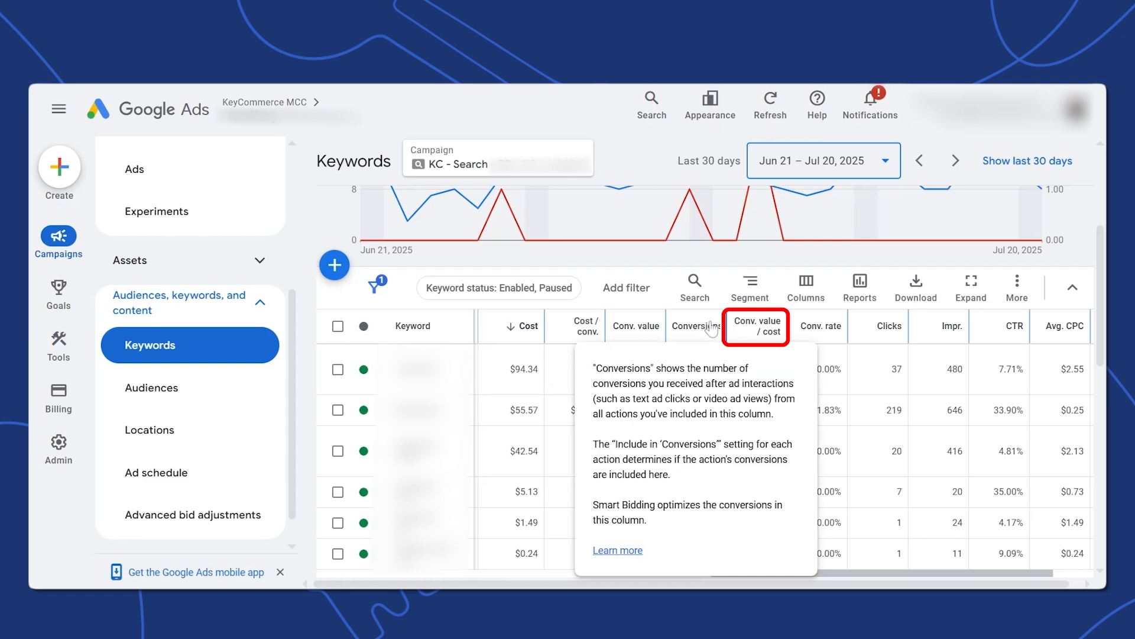
Step: Bring up the Modify columns editor for the keyword table
left_click(806, 287)
left_click(808, 331)
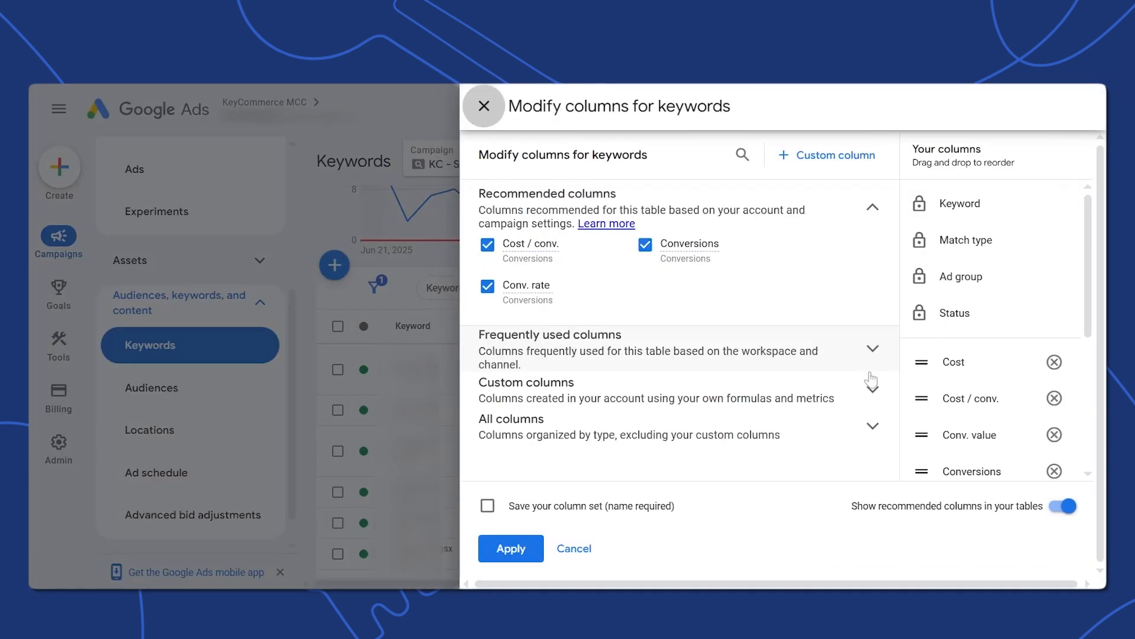
left_click_drag(1090, 266, 1091, 345)
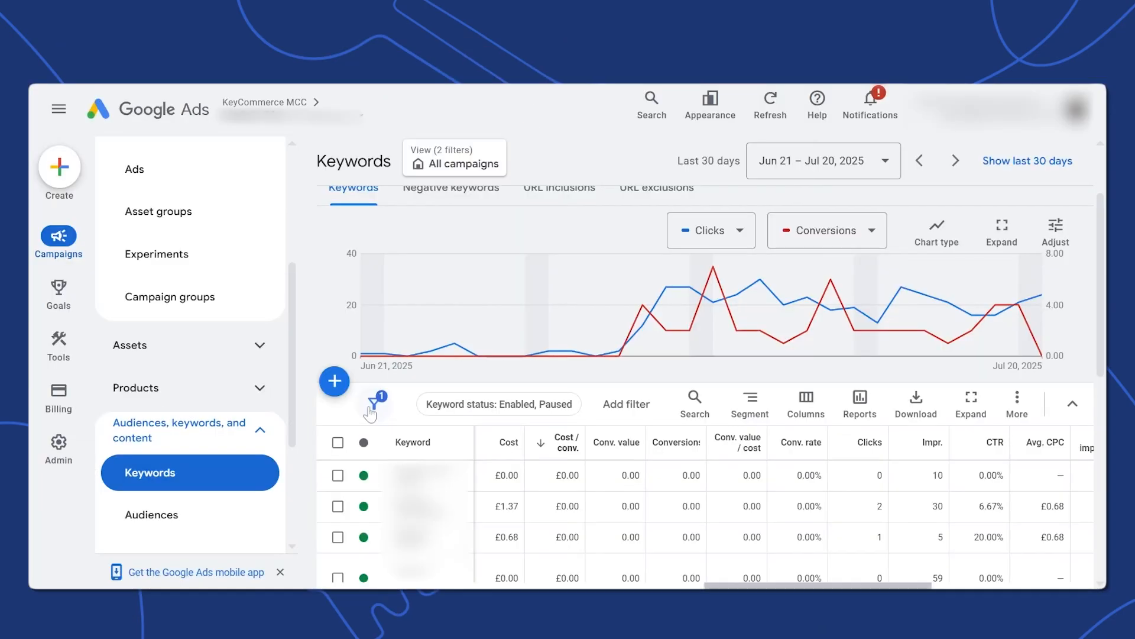
Step: Check the second keyword's status, flagged as below first page bid
left_click(366, 506)
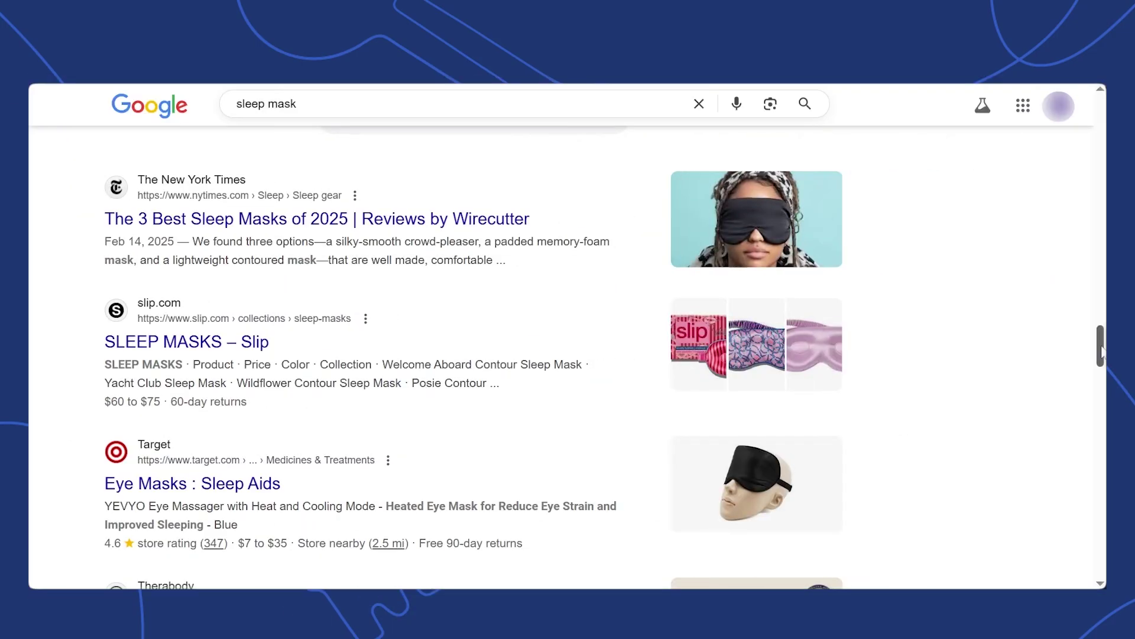
left_click_drag(1100, 351, 1100, 428)
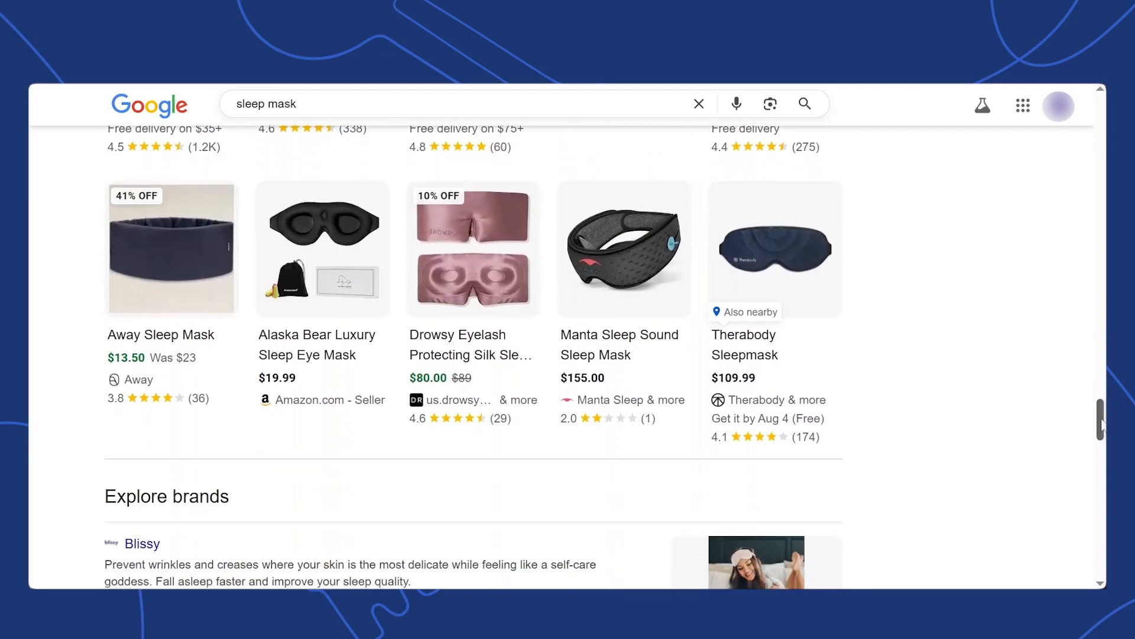
left_click_drag(1100, 428, 1100, 453)
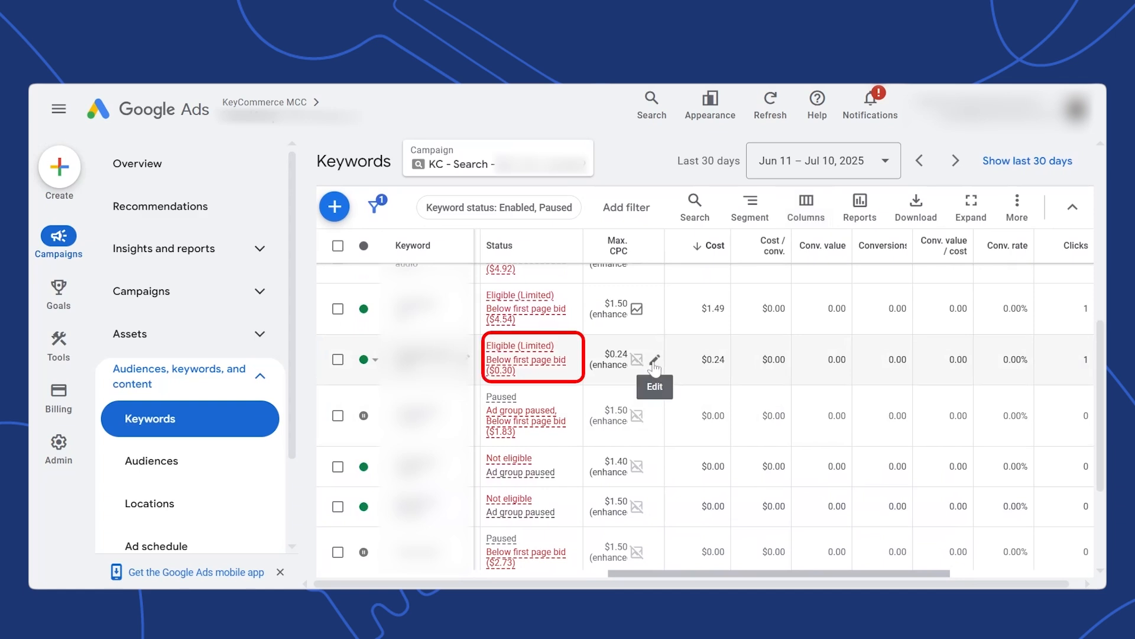
Step: Raise the $0.24 keyword's Max. CPC to $0.30 and save it
left_click(655, 360)
type("0.3")
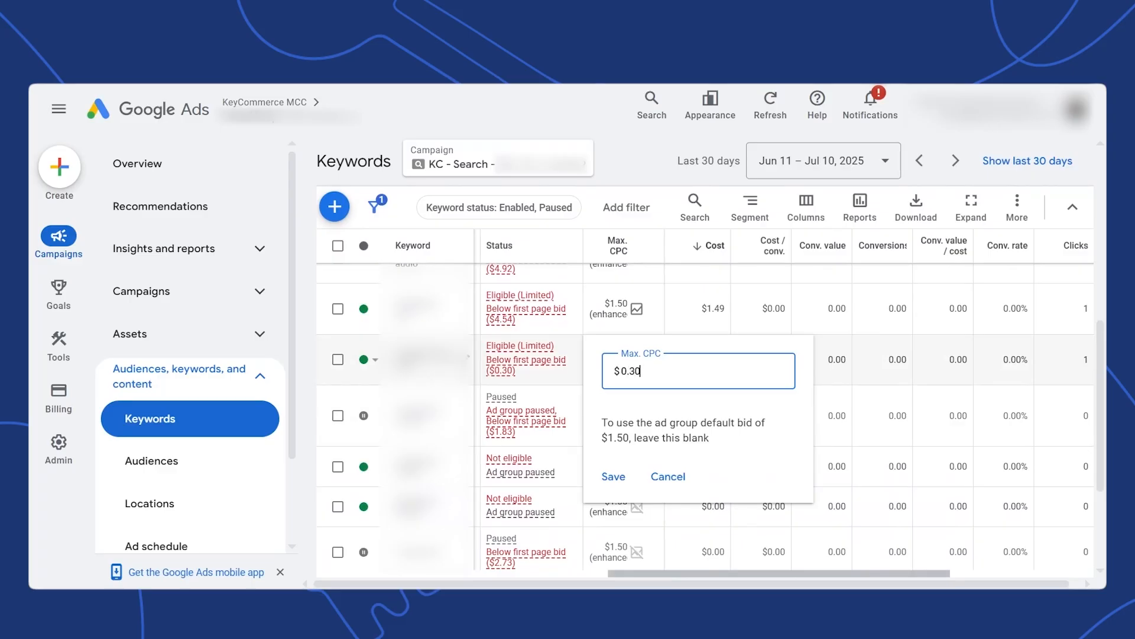
left_click(614, 476)
scroll(711, 399, "up", 1)
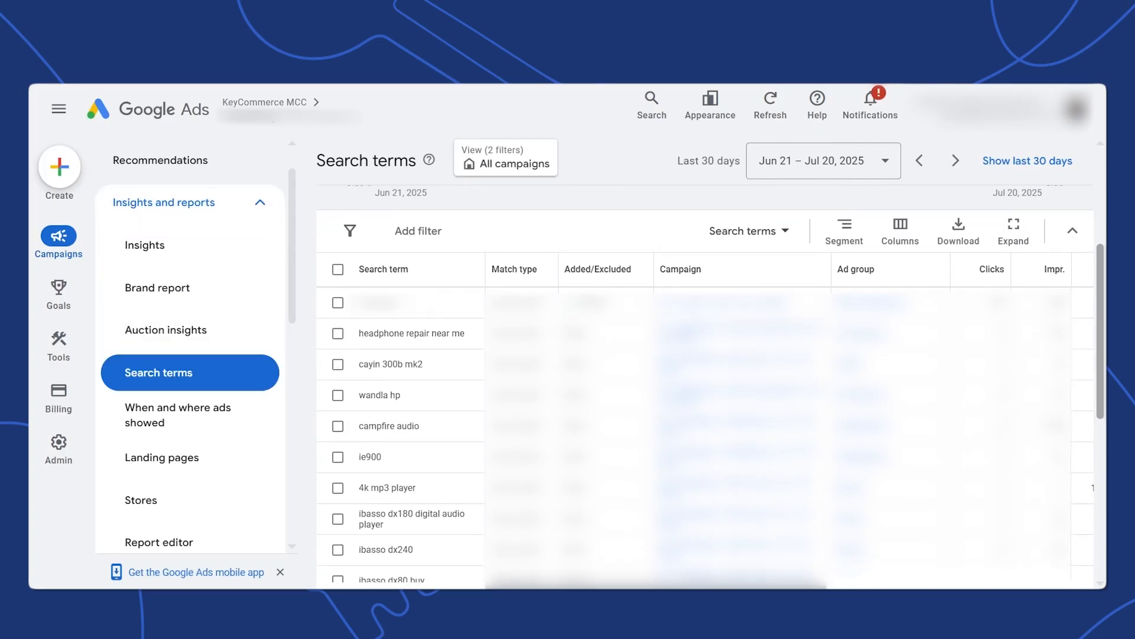
scroll(706, 400, "down", 1)
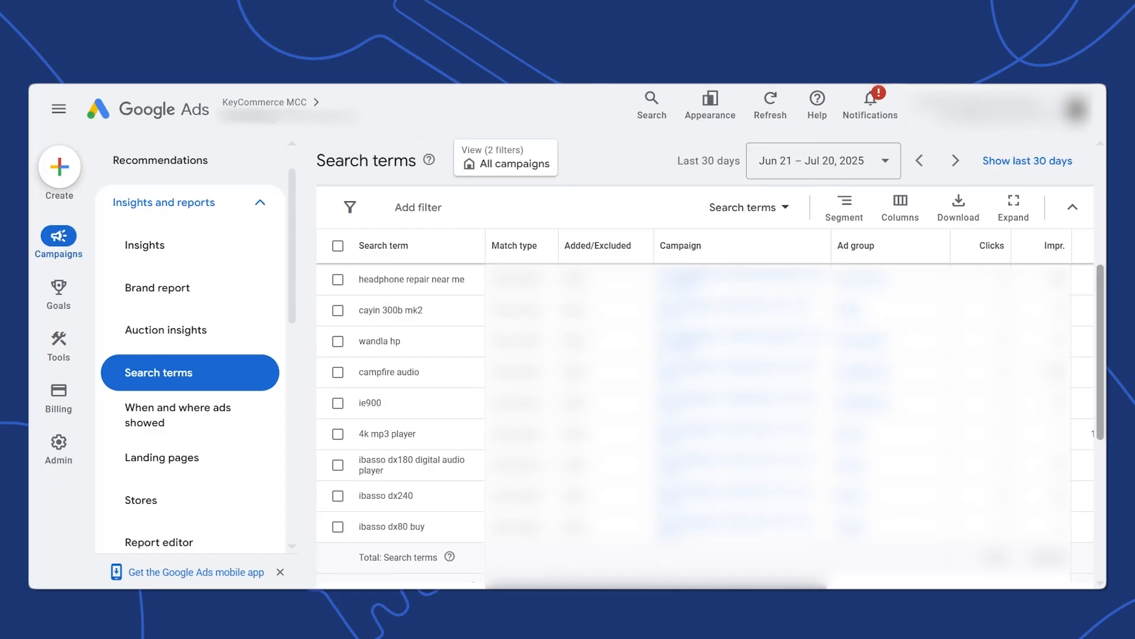
Step: Select the 'headphone repair near me' search term to act on it
left_click(338, 279)
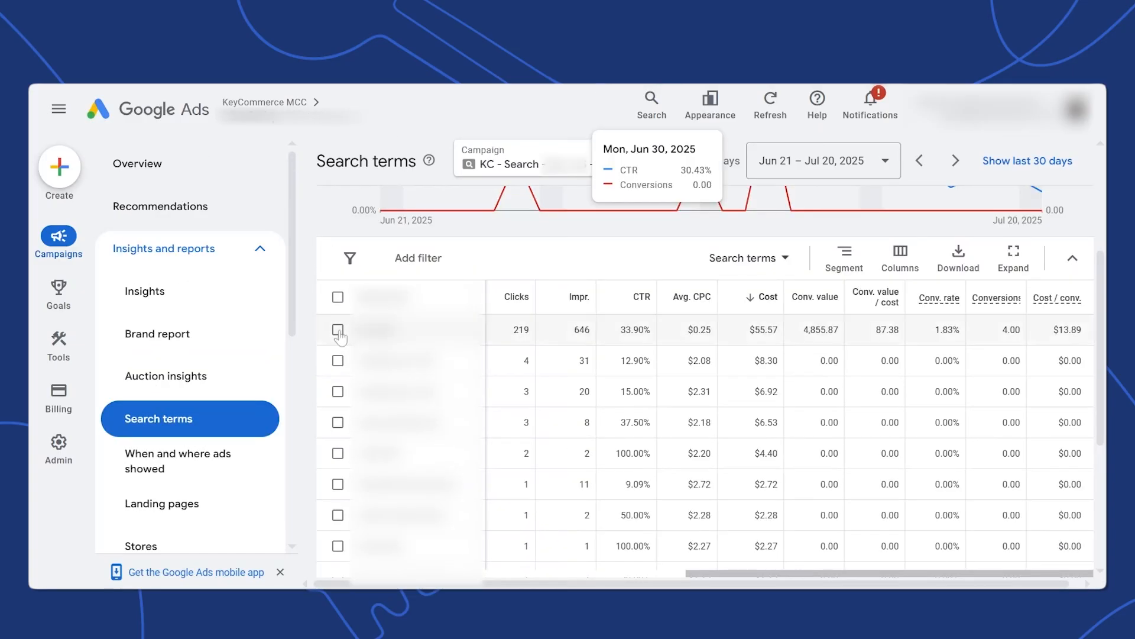
Step: Select the top-spending search term and add it as a keyword
left_click(339, 330)
left_click(443, 258)
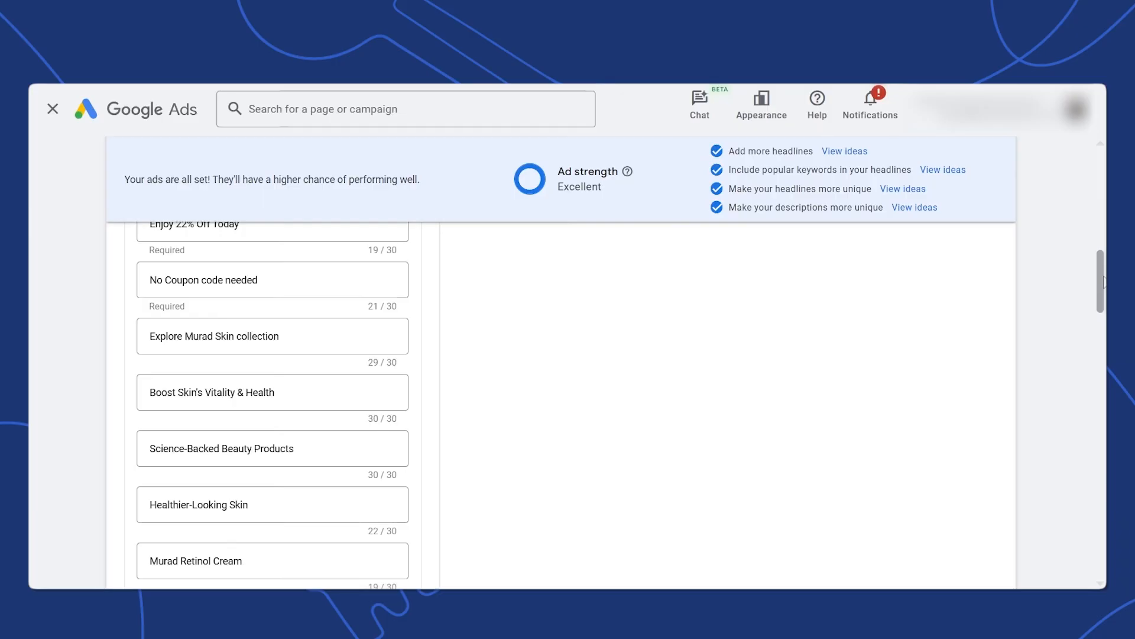
mouse_move(1101, 281)
left_mouse_down()
mouse_move(1099, 383)
mouse_move(1065, 402)
left_mouse_up()
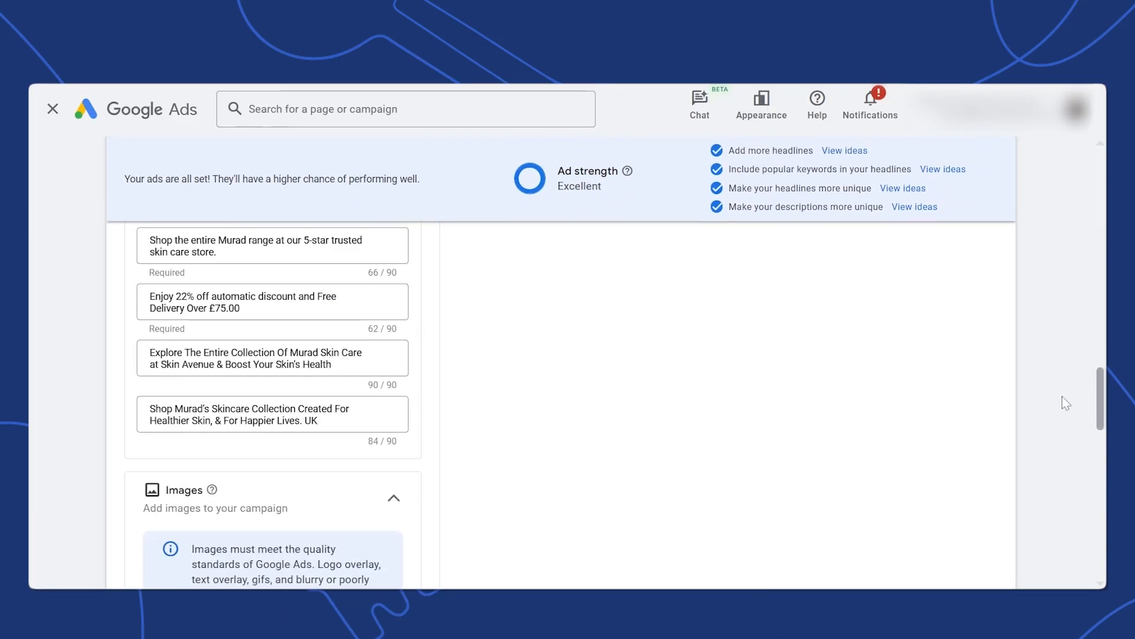
scroll(1061, 396, "down", 1)
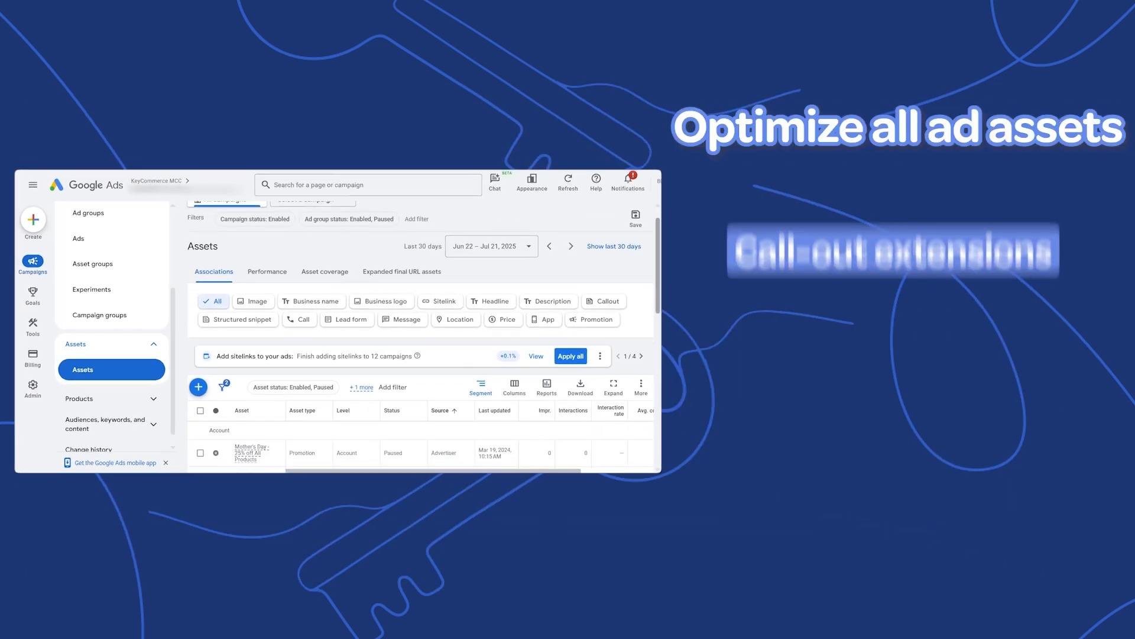
scroll(395, 361, "up", 1)
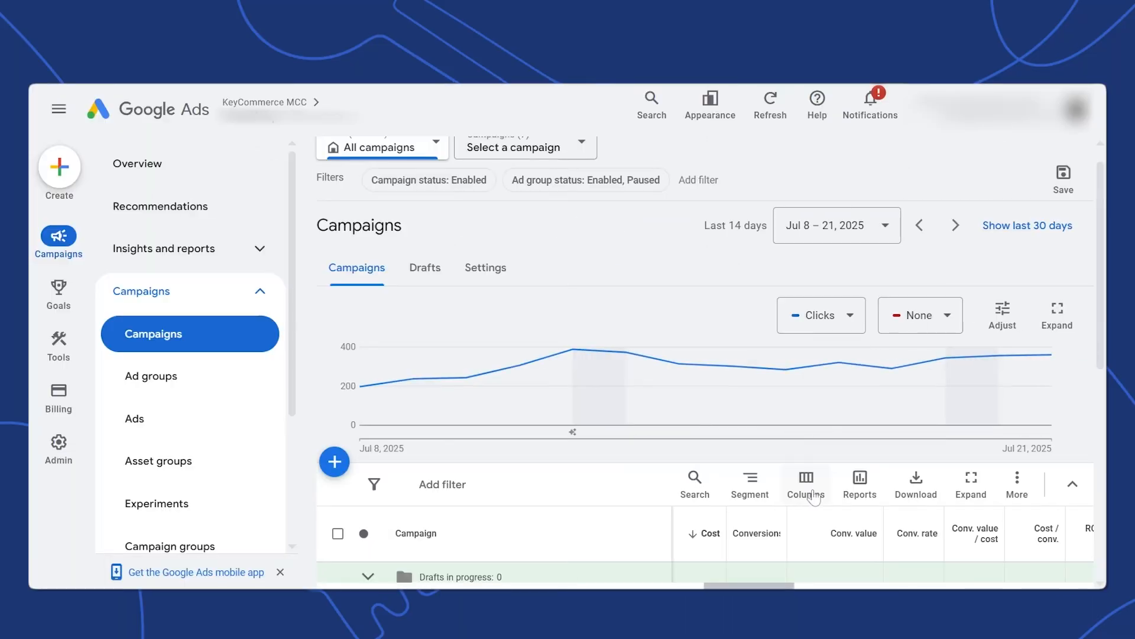
Step: Add Search lost IS (budget) from Competitive metrics to the campaigns table
left_click(806, 486)
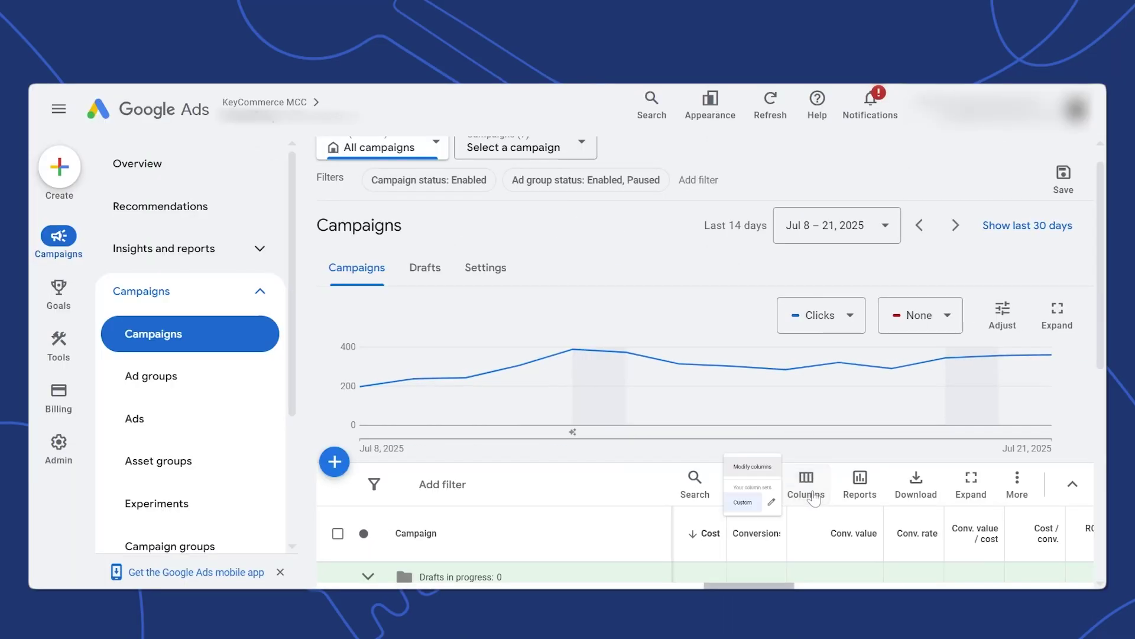
left_click(733, 452)
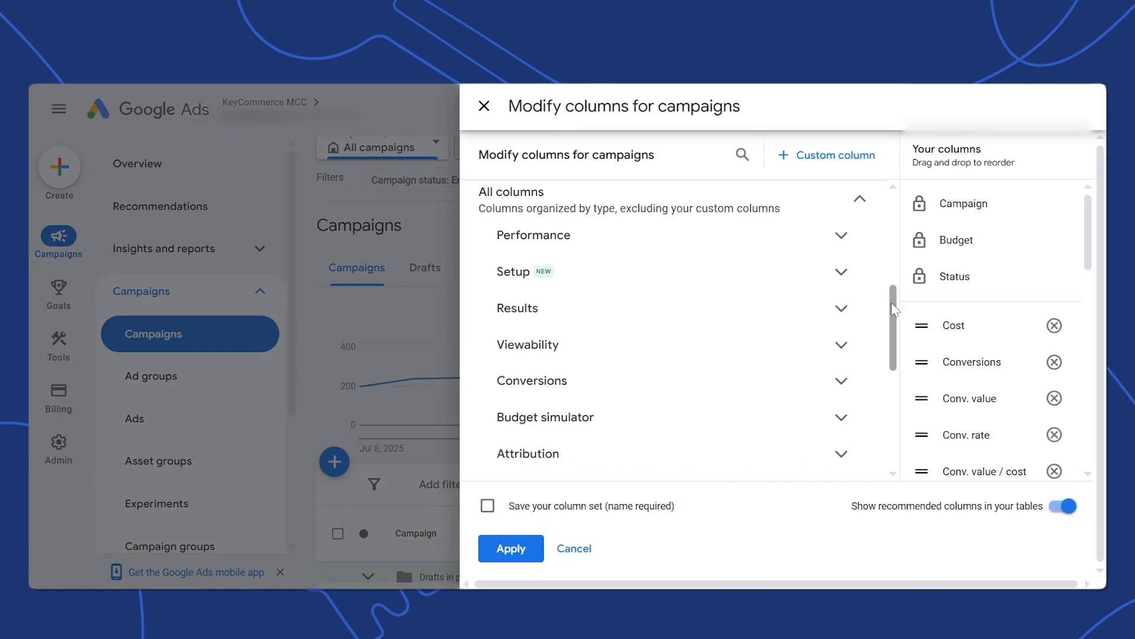
left_click_drag(891, 314, 884, 368)
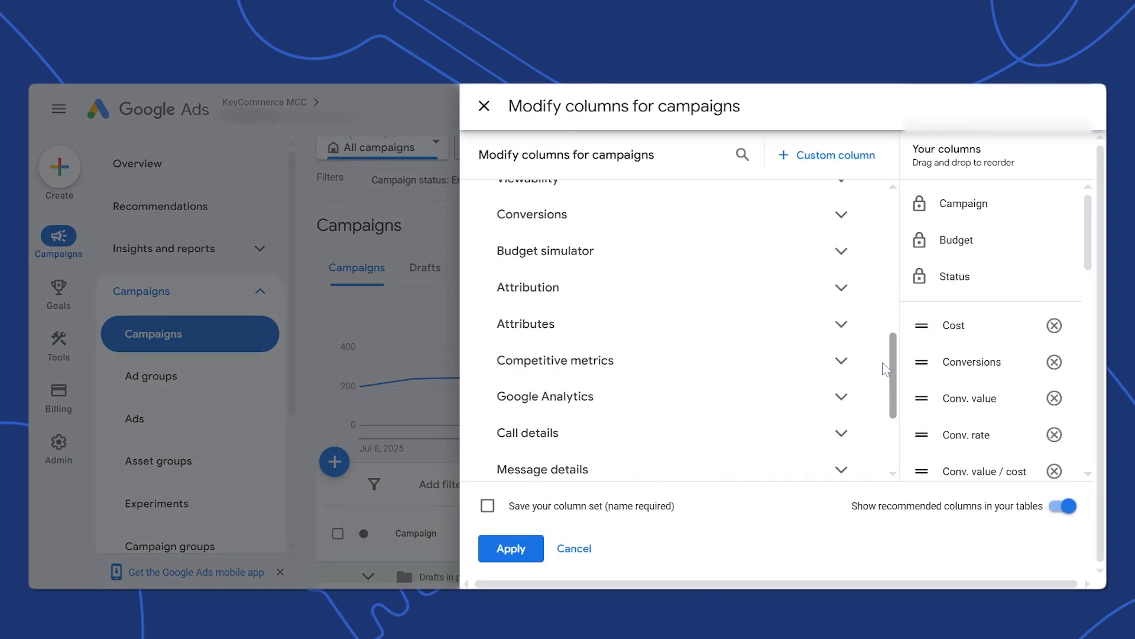
left_click(842, 360)
scroll(674, 354, "down", 2)
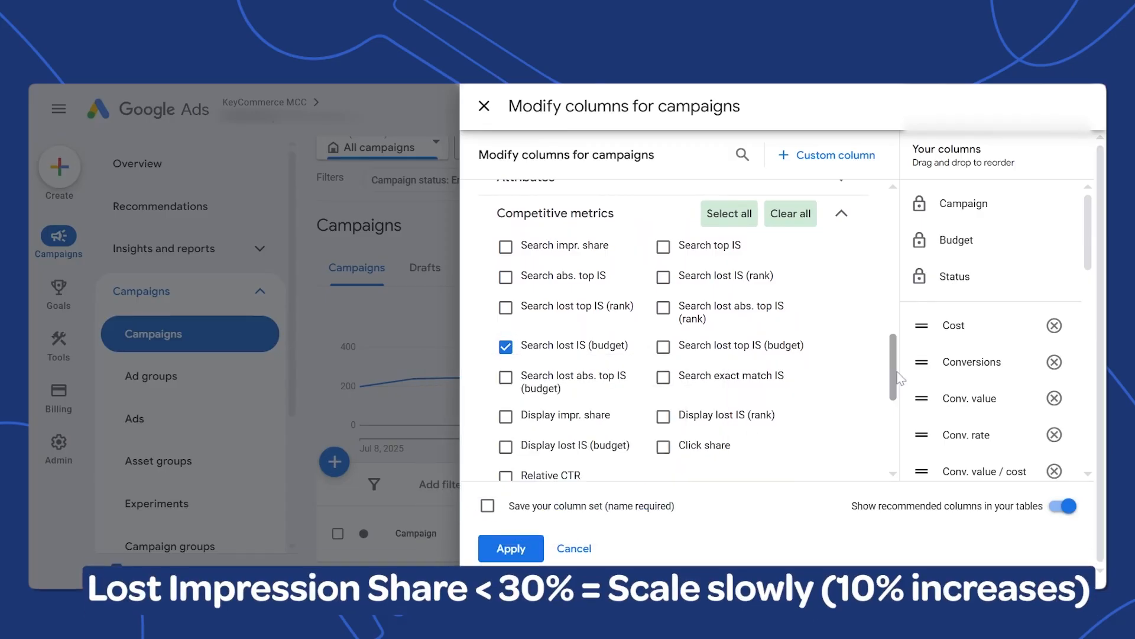
left_click(511, 548)
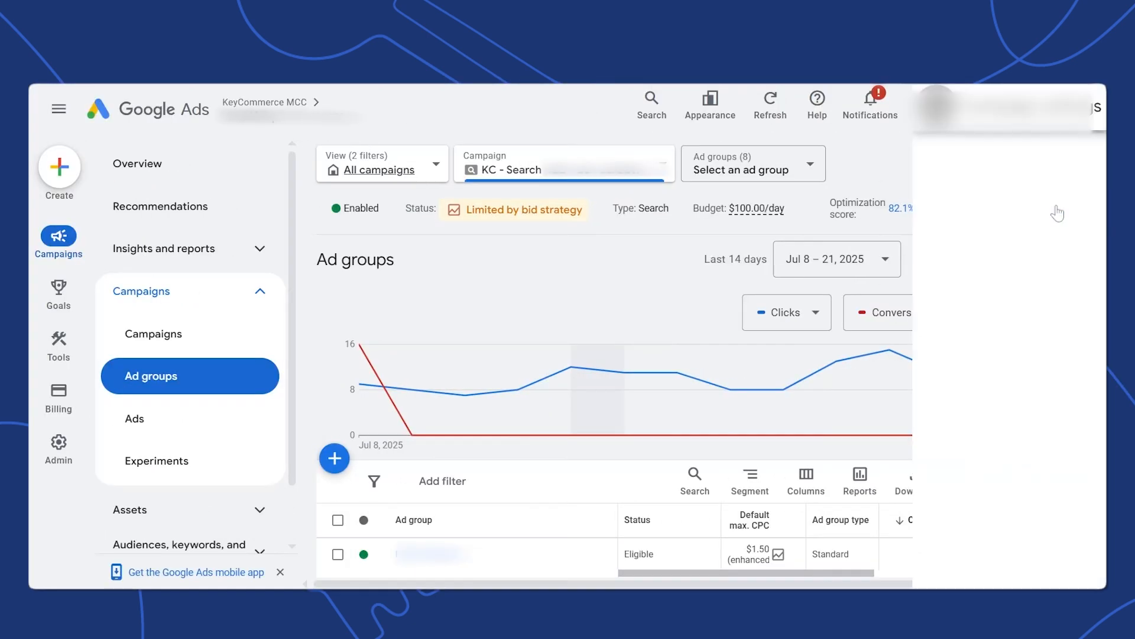
scroll(798, 355, "down", 2)
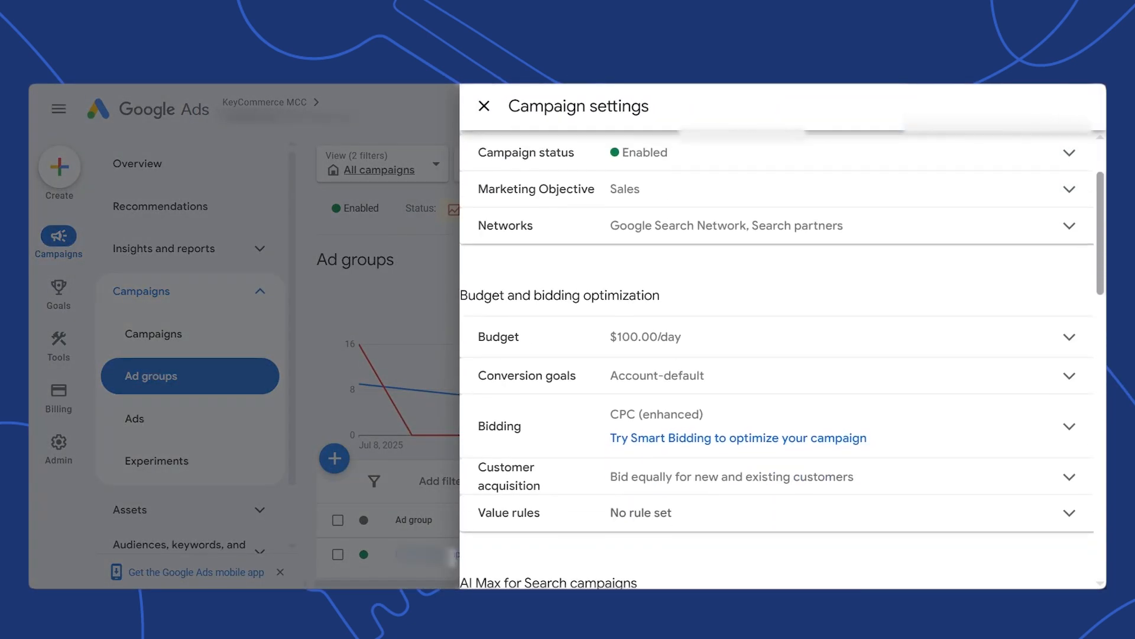
scroll(798, 355, "down", 2)
Step: Switch the campaign's bid strategy from Manual CPC to Maximize conversions
left_click(1064, 377)
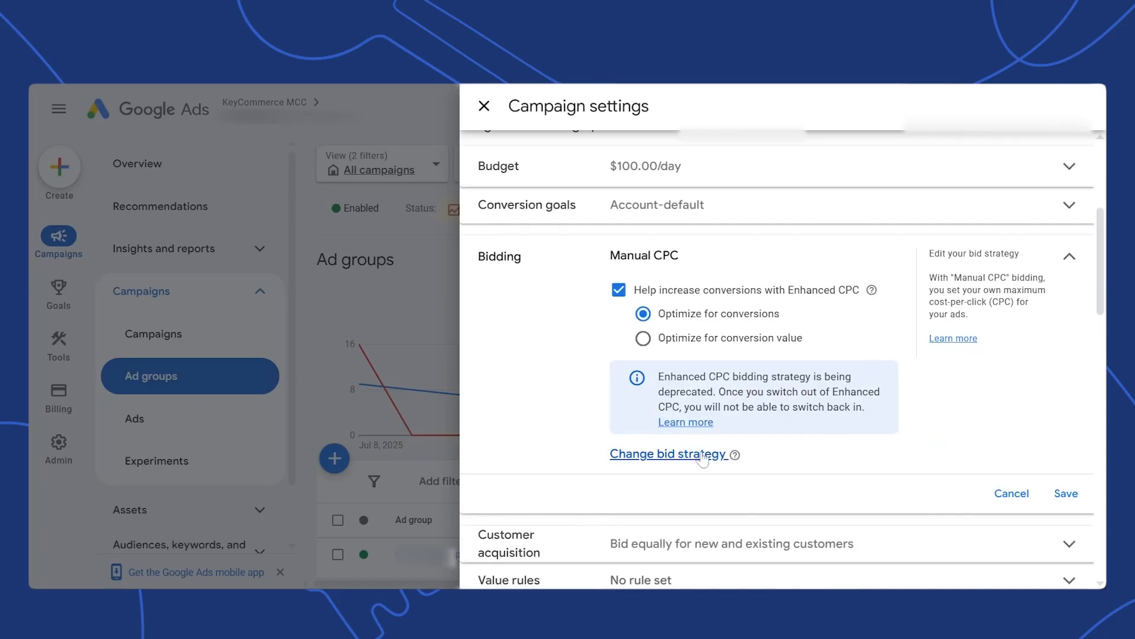
left_click(670, 453)
left_click(778, 270)
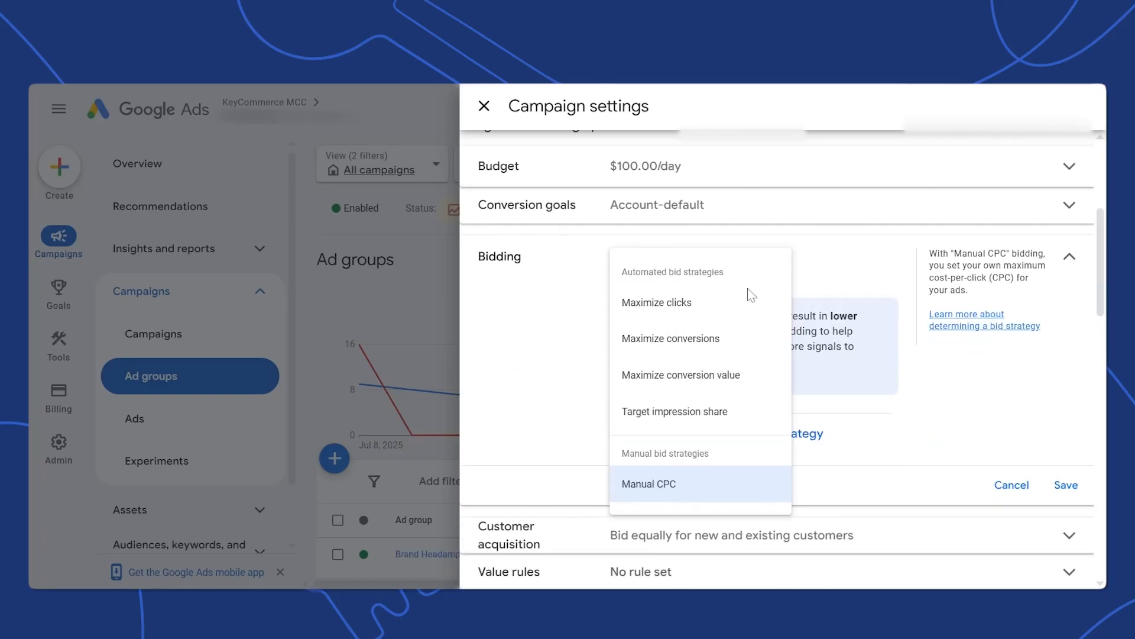
left_click(732, 344)
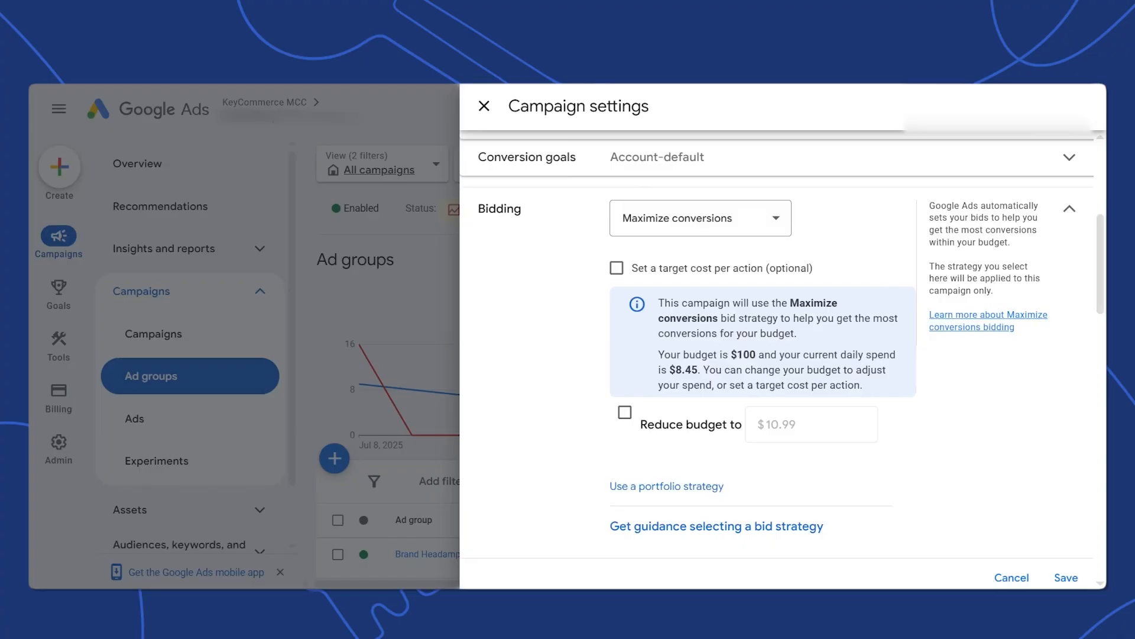
Step: Enable a target cost per action at the recommended $17.00 Target CPA
left_click(618, 269)
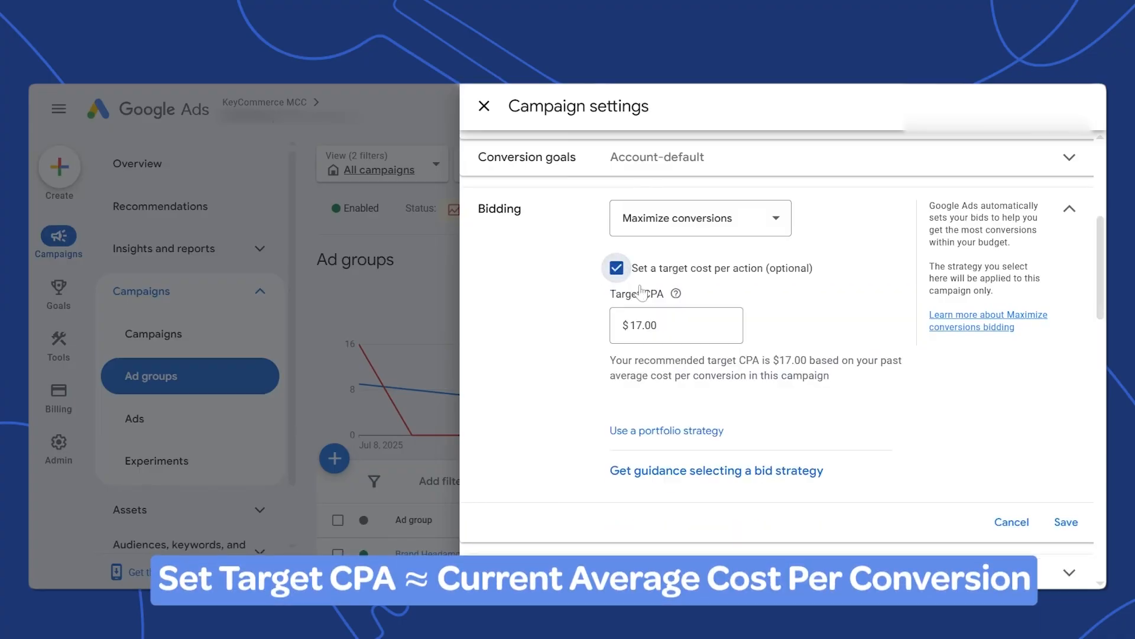